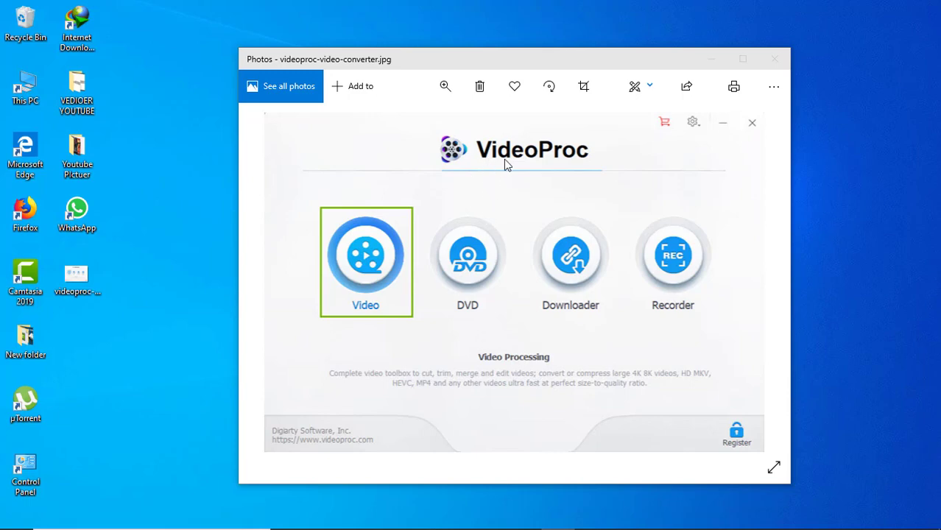
Step: Close the Photos viewer showing videoproc-video-converter.jpg
left_click(774, 59)
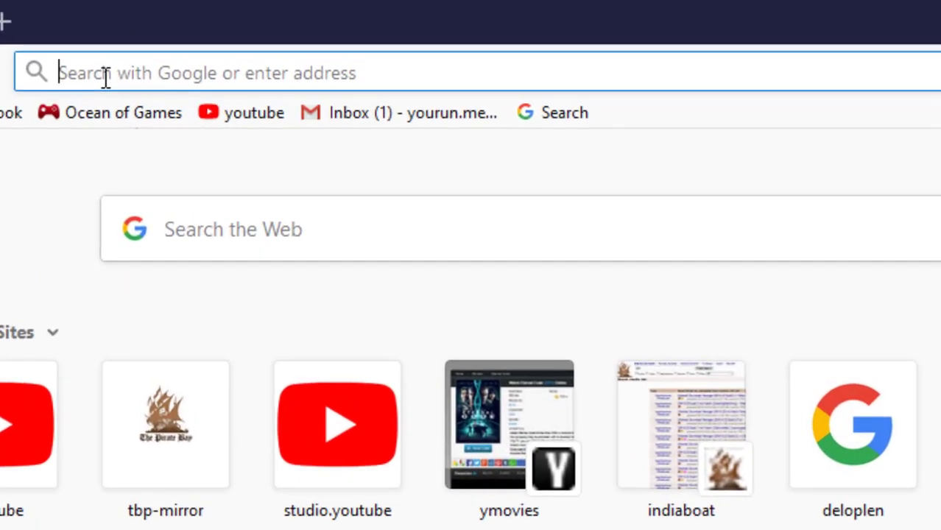
Step: Search 'the pirate bay' in Firefox and open the tbp-mirror.com suggestion
type("the p")
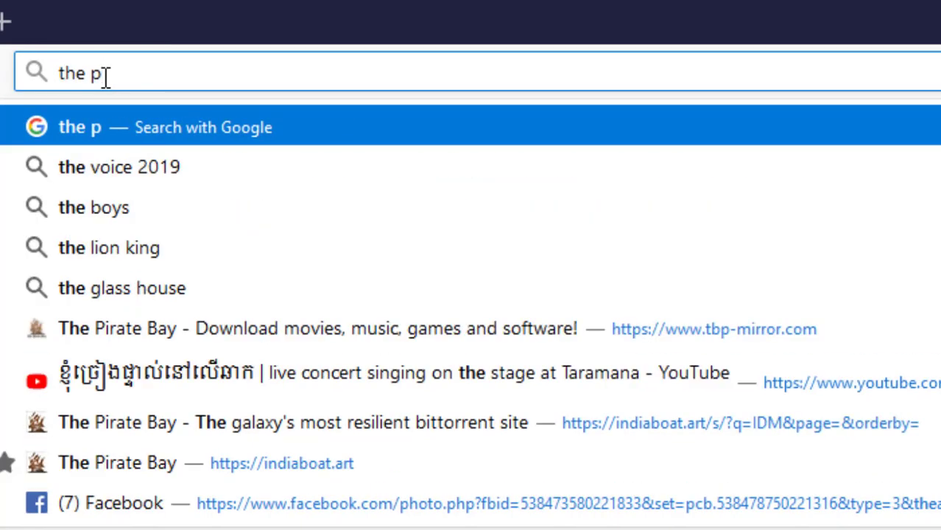
type("irate ")
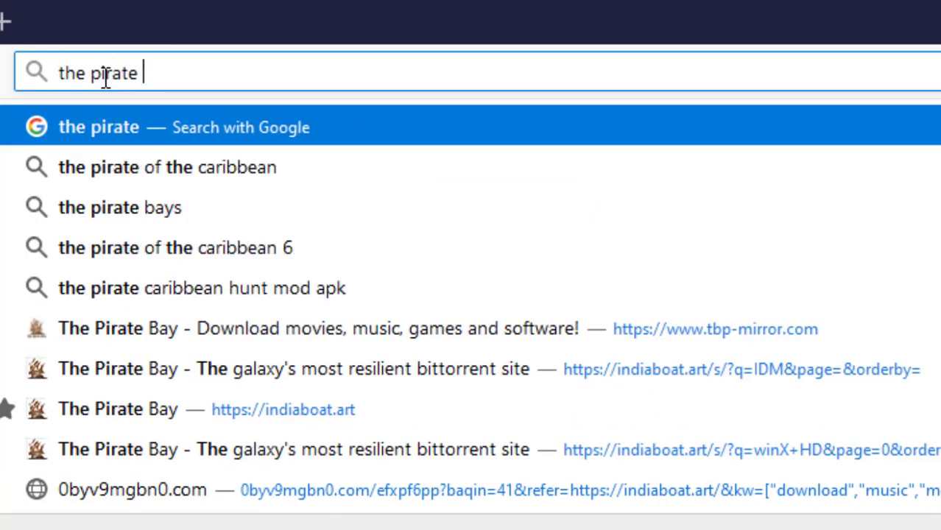
type("bay")
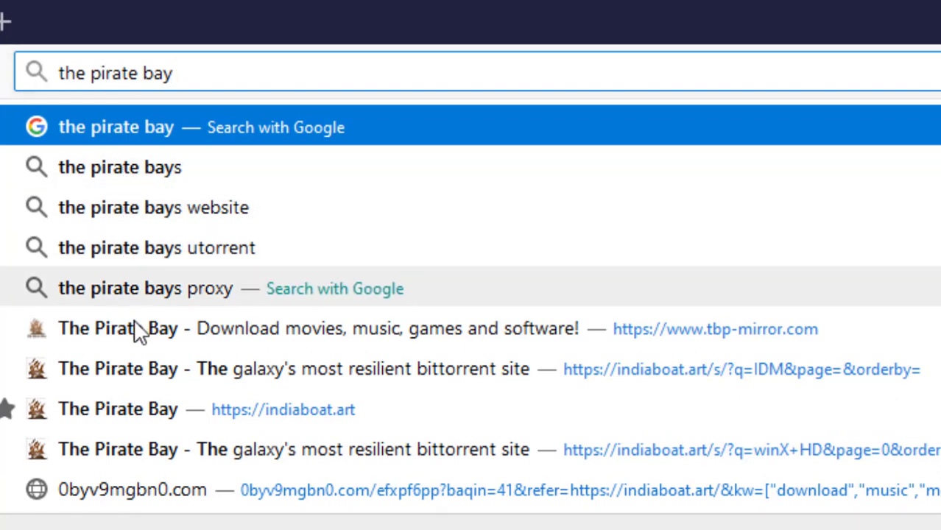
left_click(139, 340)
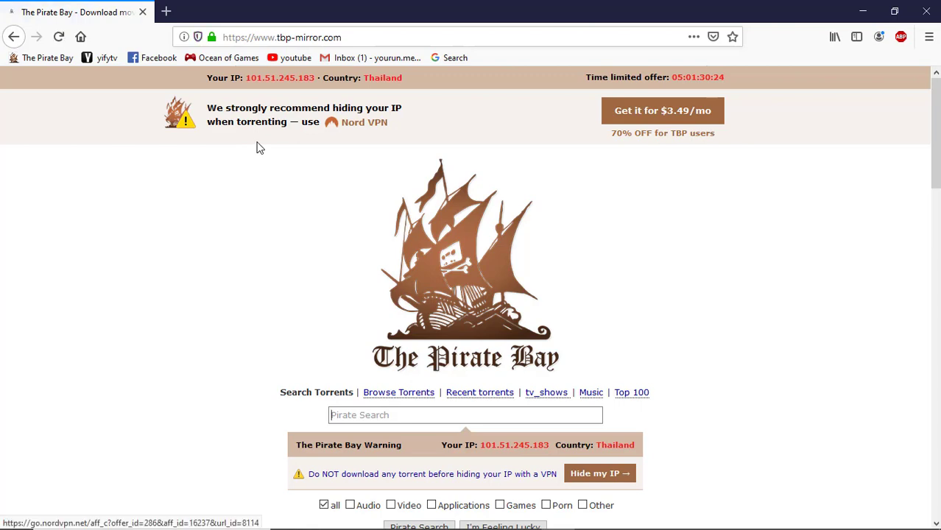
Step: Search the bookmarked Pirate Bay site for 'winX HD' torrents
scroll(260, 147, "down", 2)
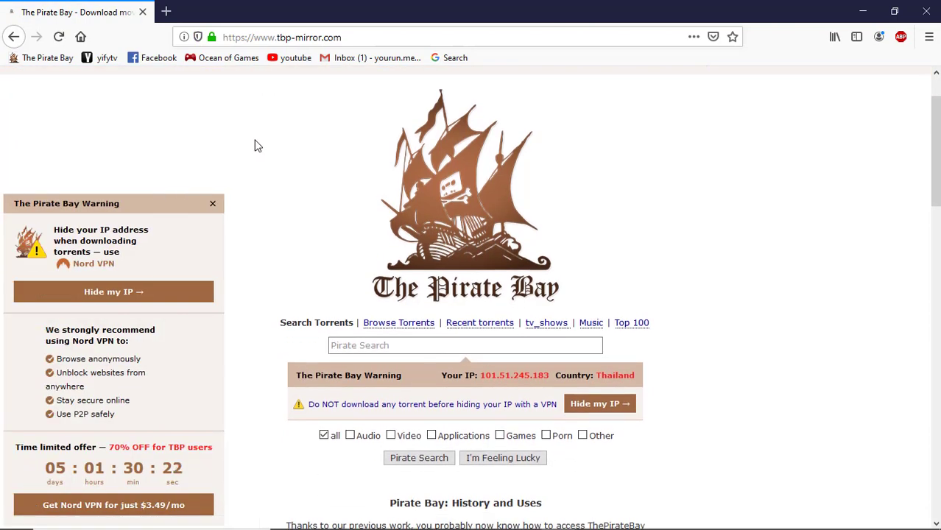
scroll(257, 145, "up", 2)
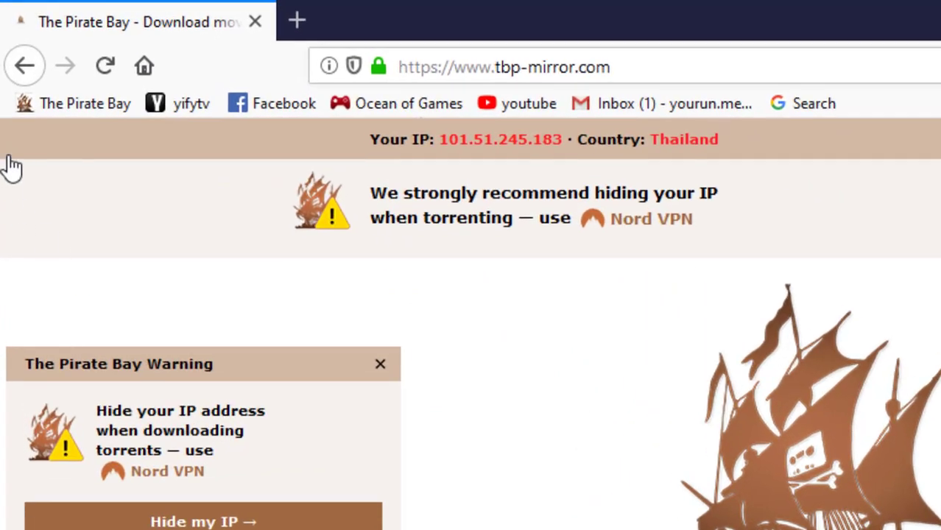
left_click(65, 105)
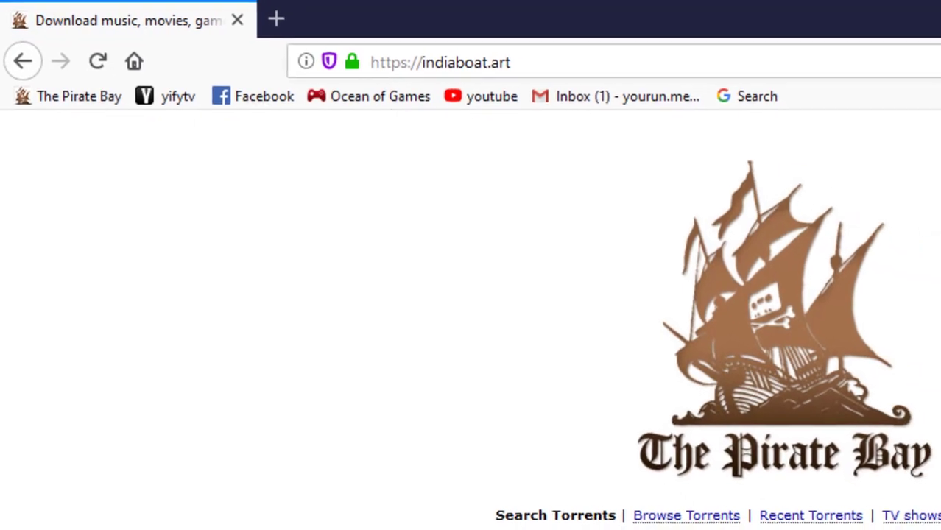
left_click(583, 513)
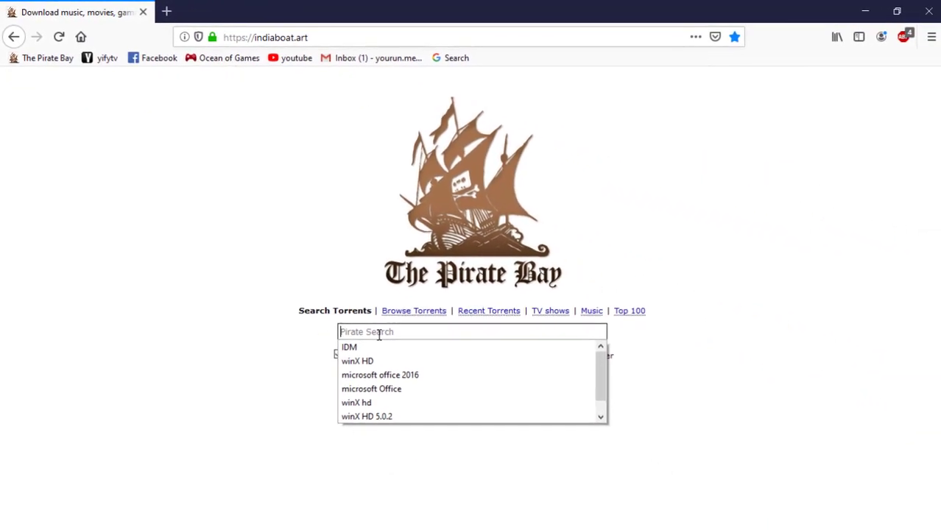
type("winX HD")
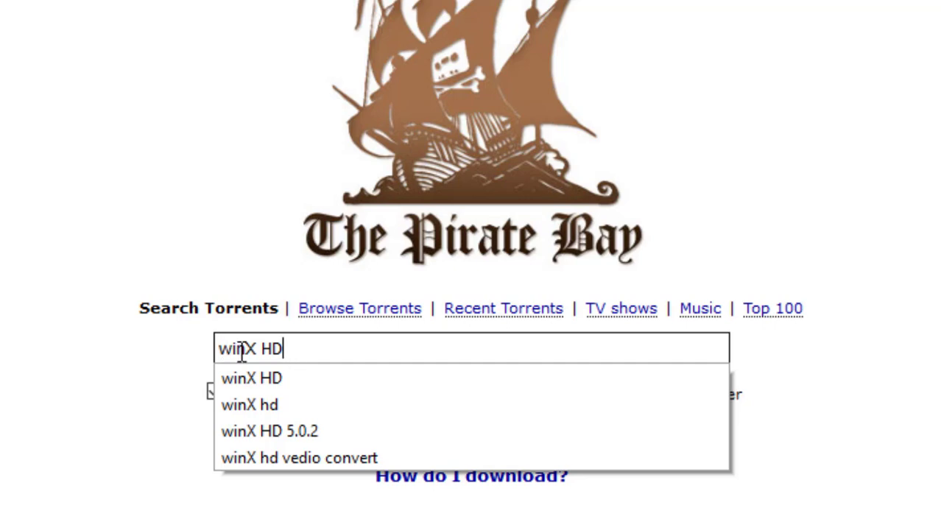
key("Return")
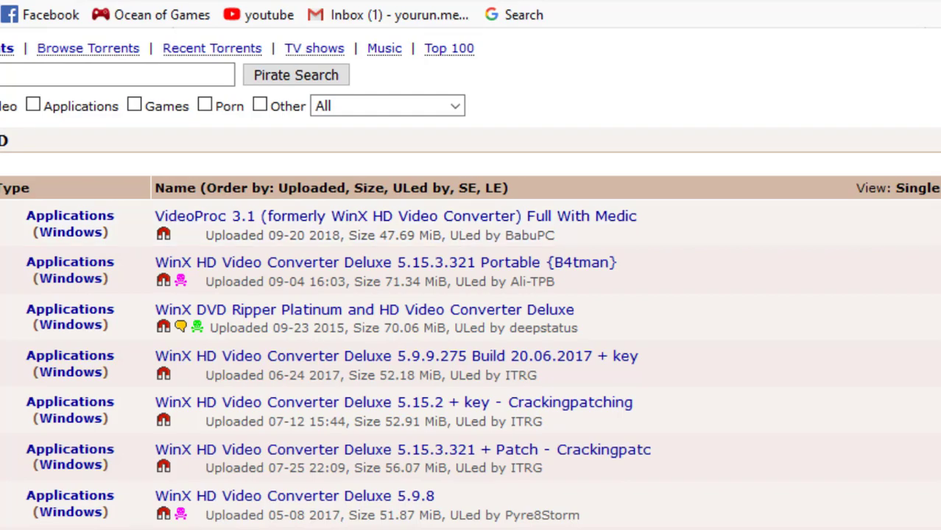
Step: Open the VideoProc 3.1 torrent's details page and fetch its magnet link
key("super+d")
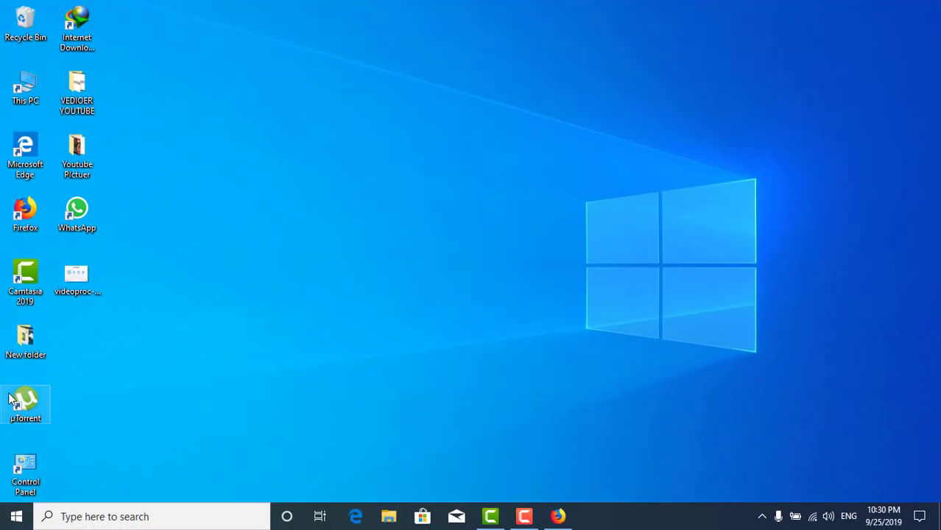
left_click(558, 515)
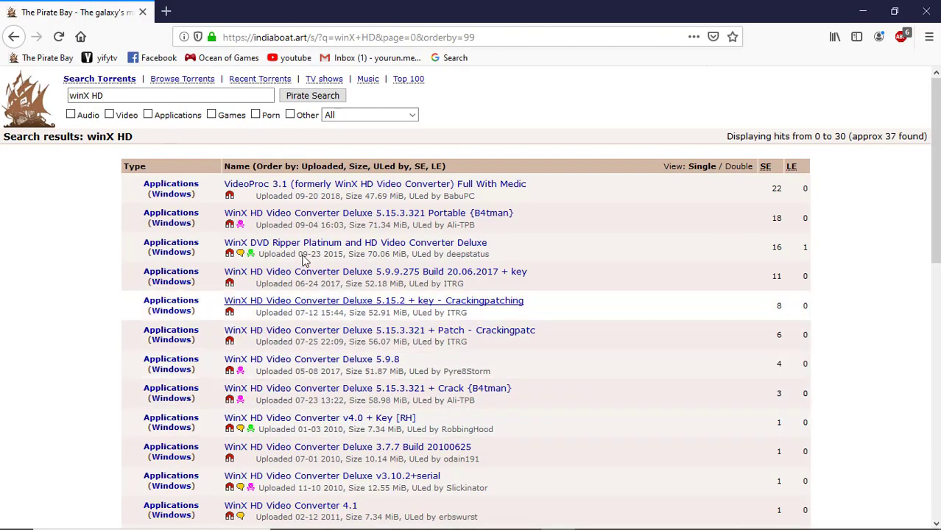
left_click(315, 187)
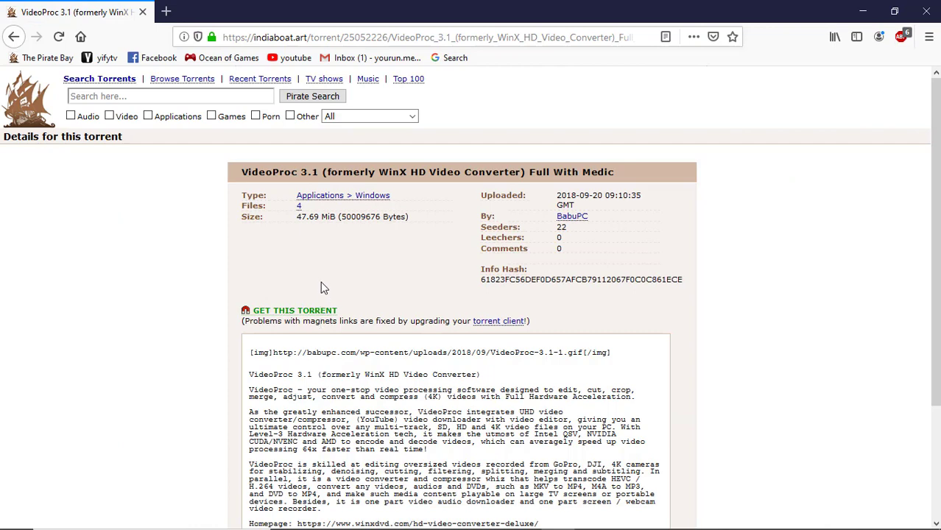
scroll(319, 280, "down", 2)
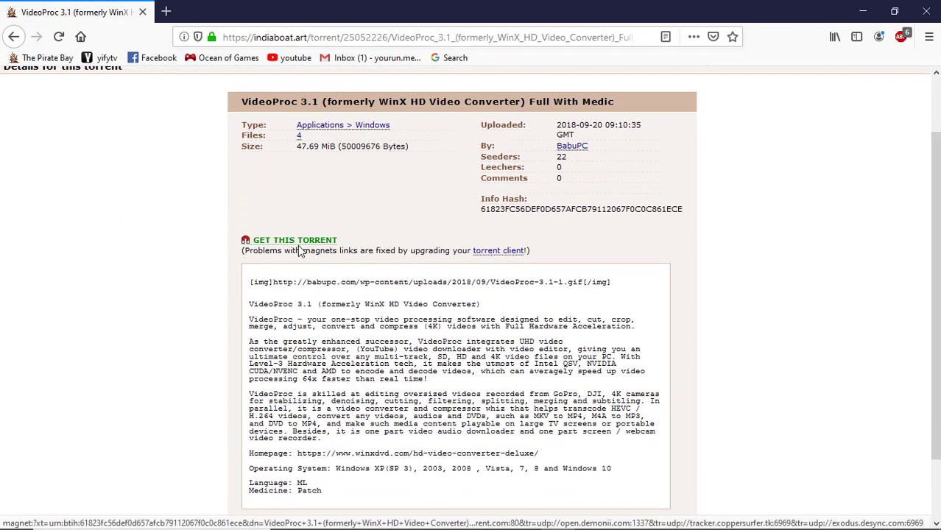
left_click(298, 243)
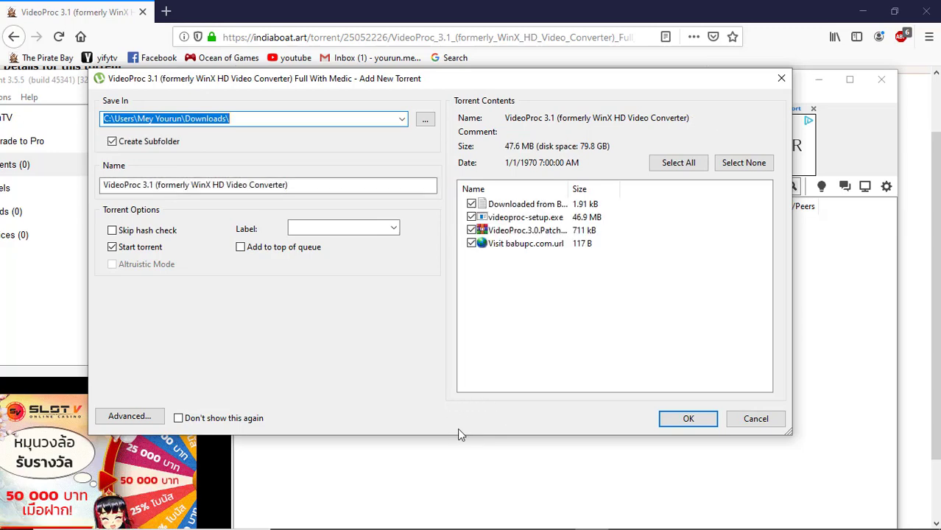
Step: Add the VideoProc 3.1 torrent, let the 47.6 MB download finish, then stop seeding
left_click(688, 418)
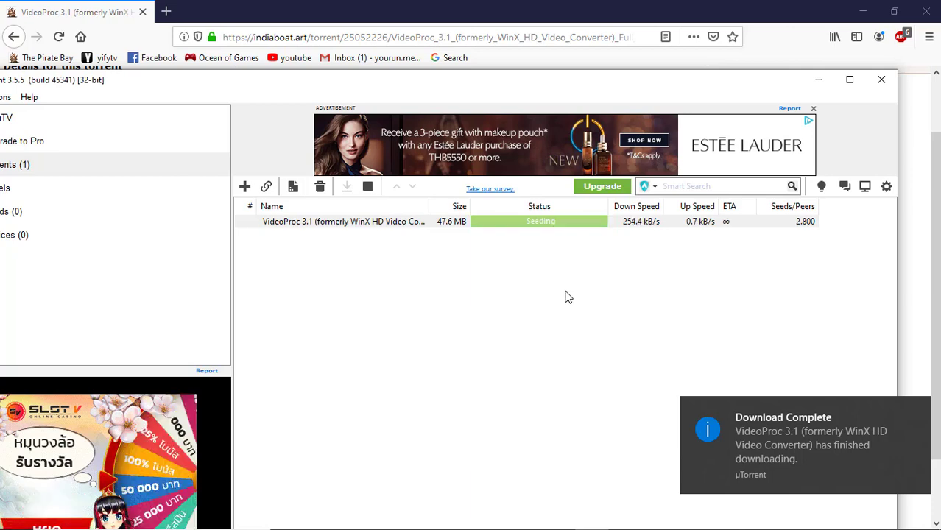
left_click(371, 188)
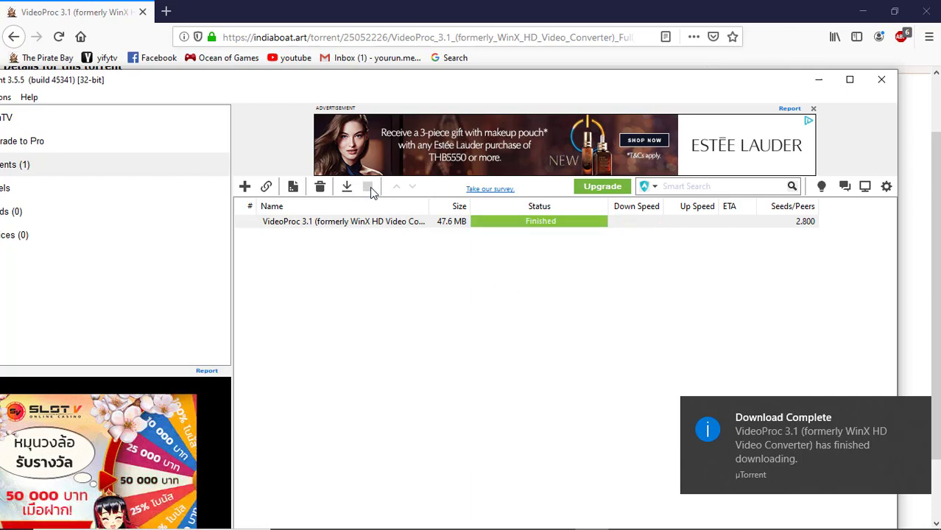
Step: Open the downloaded VideoProc 3.1 folder and extract the patch archive into it
double_click(374, 225)
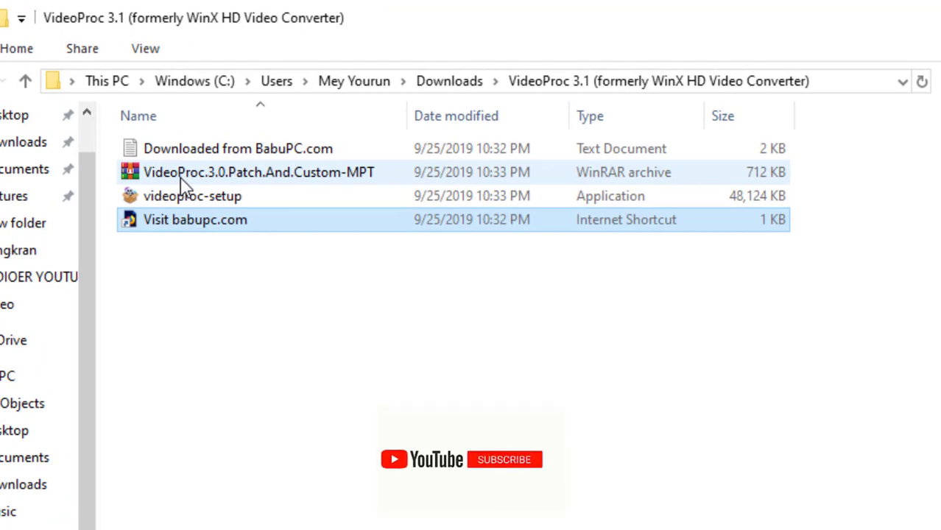
left_click(180, 177)
right_click(181, 176)
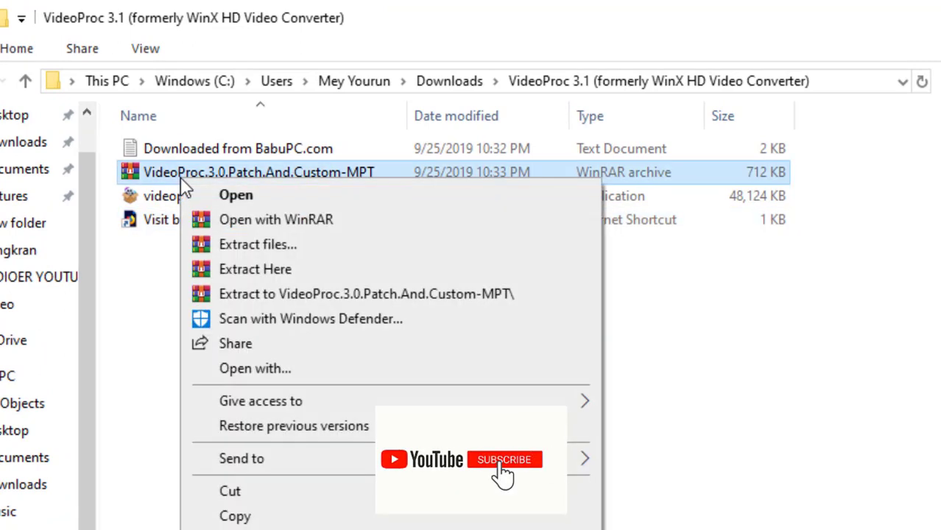
left_click(258, 278)
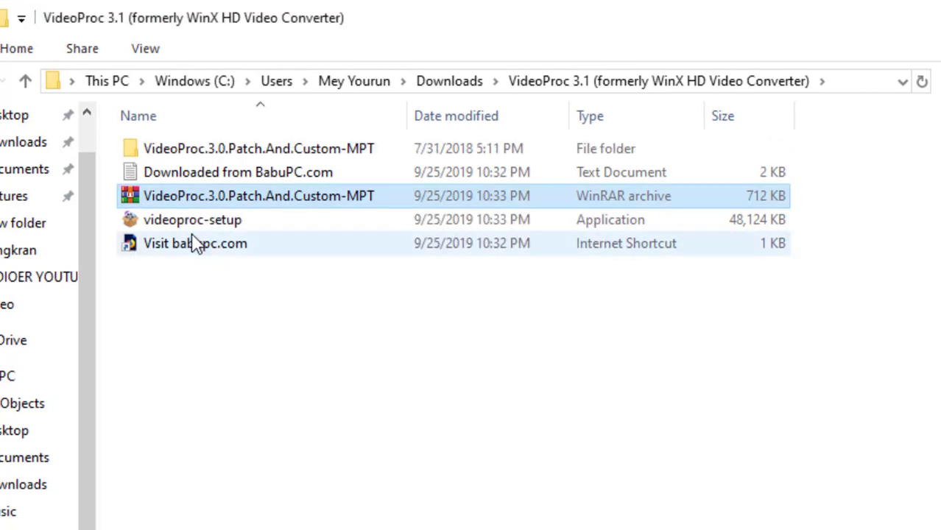
Step: Launch the videoproc-setup installer
left_click(219, 295)
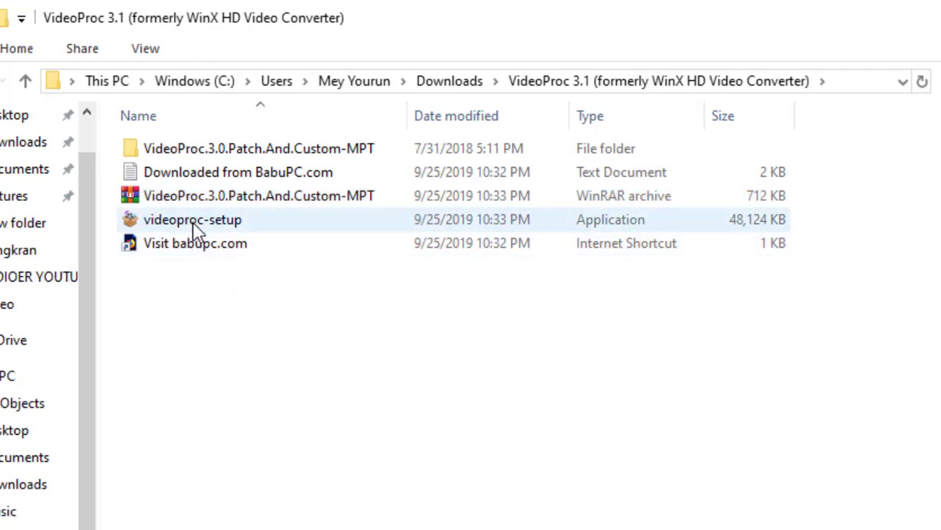
left_click(354, 215)
double_click(203, 226)
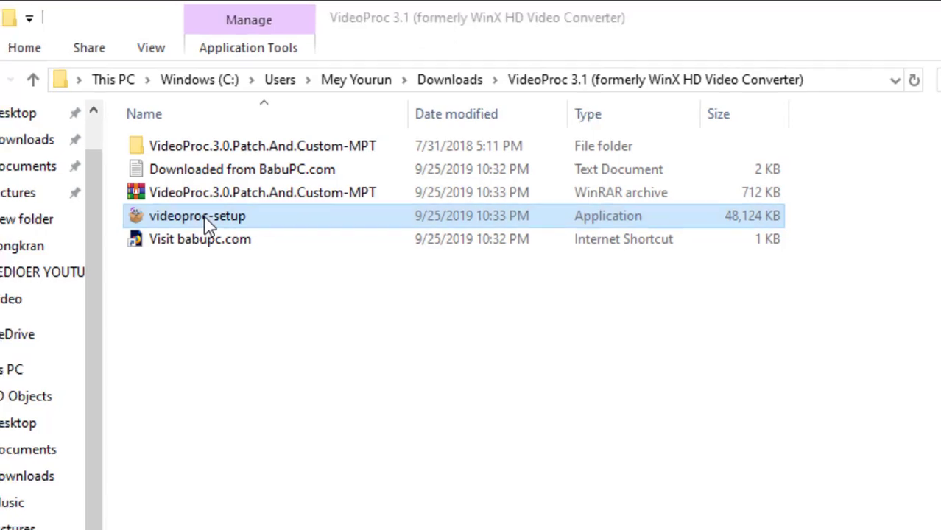
Step: Install VideoProc from videoproc-setup, minimizing other windows to watch the progress
double_click(306, 140)
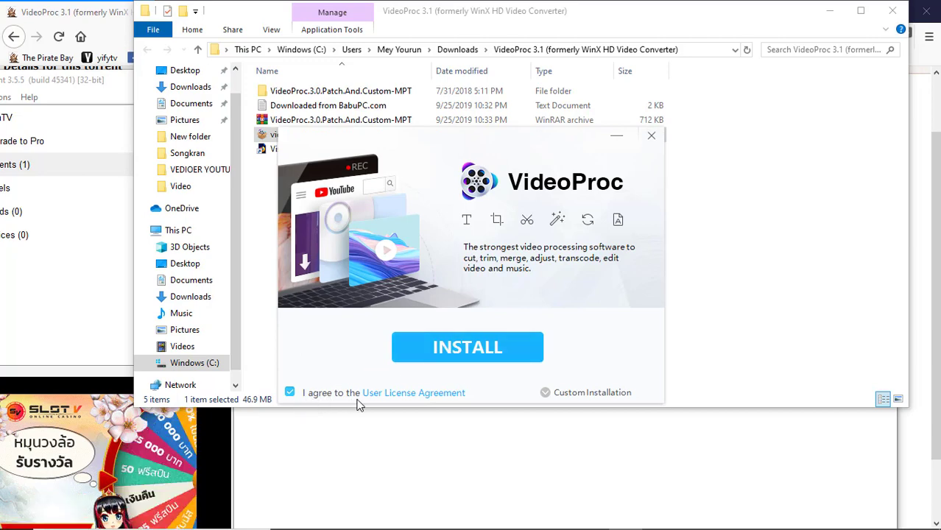
left_click(465, 352)
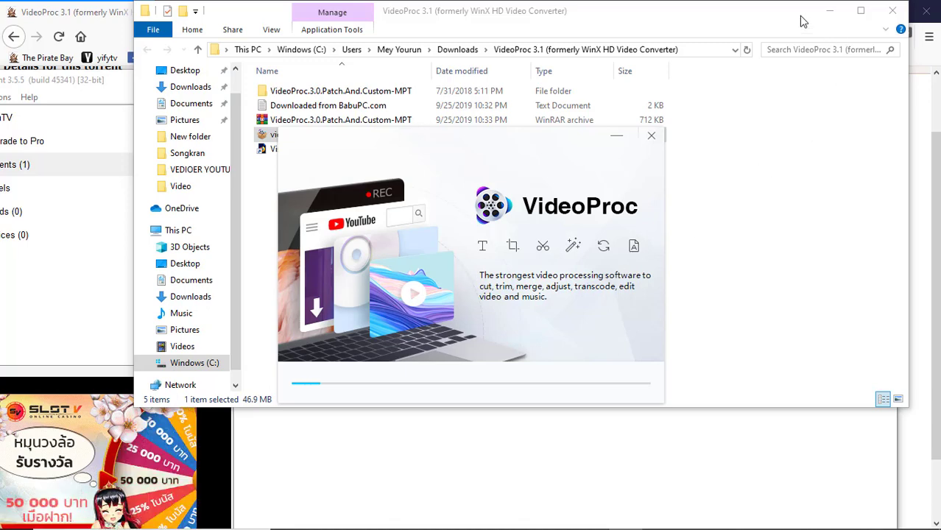
left_click_drag(802, 21, 801, 78)
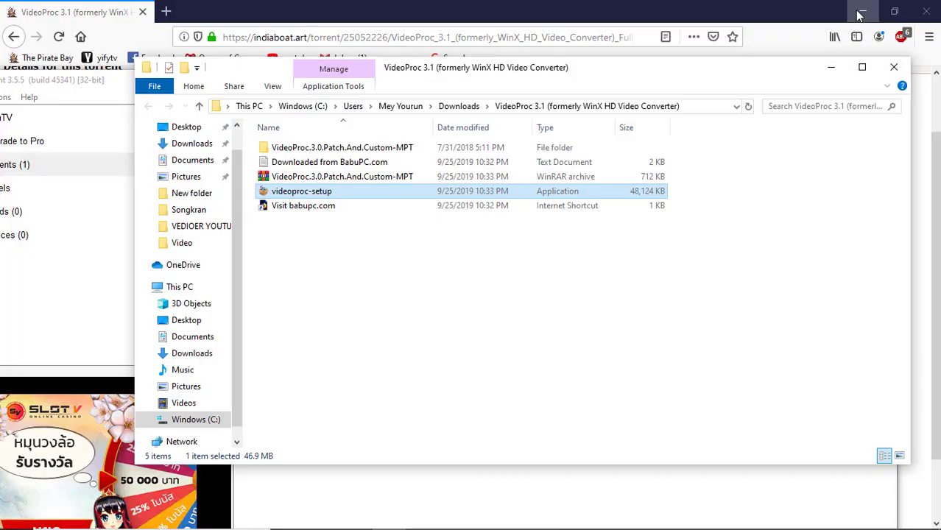
left_click(859, 15)
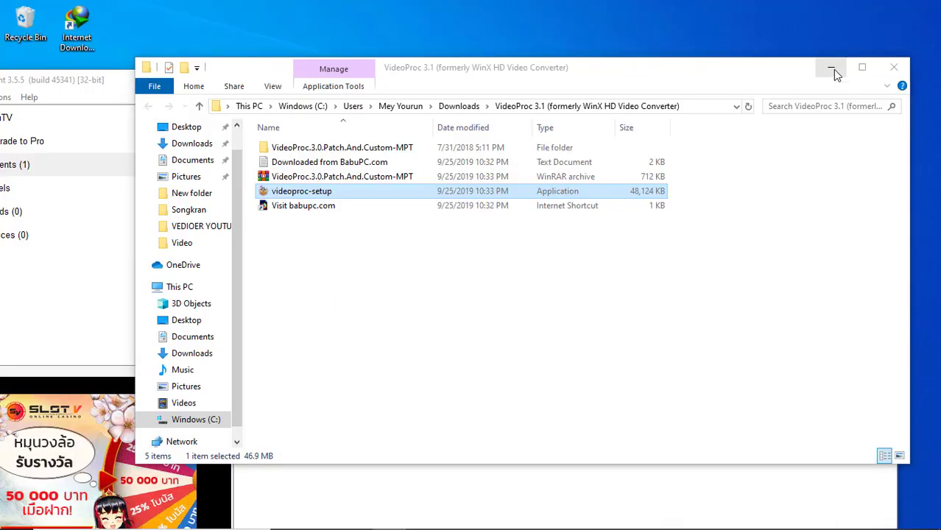
left_click(833, 70)
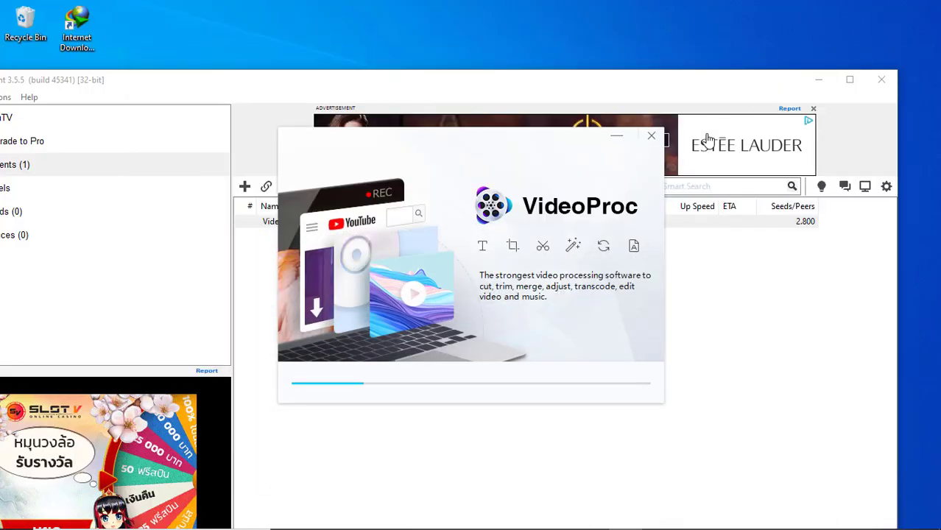
left_click(817, 81)
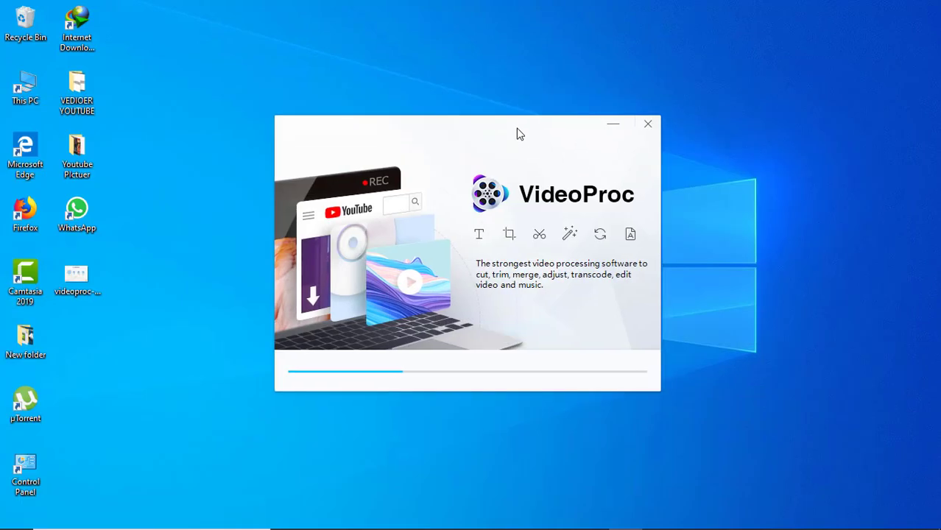
left_click_drag(533, 164, 541, 122)
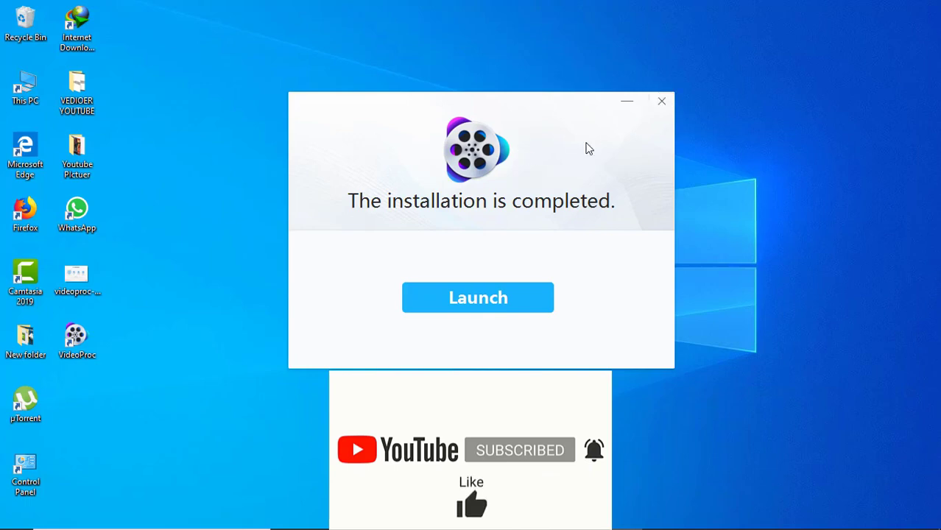
Step: Close the installation-completed message and refresh the desktop
left_click(661, 101)
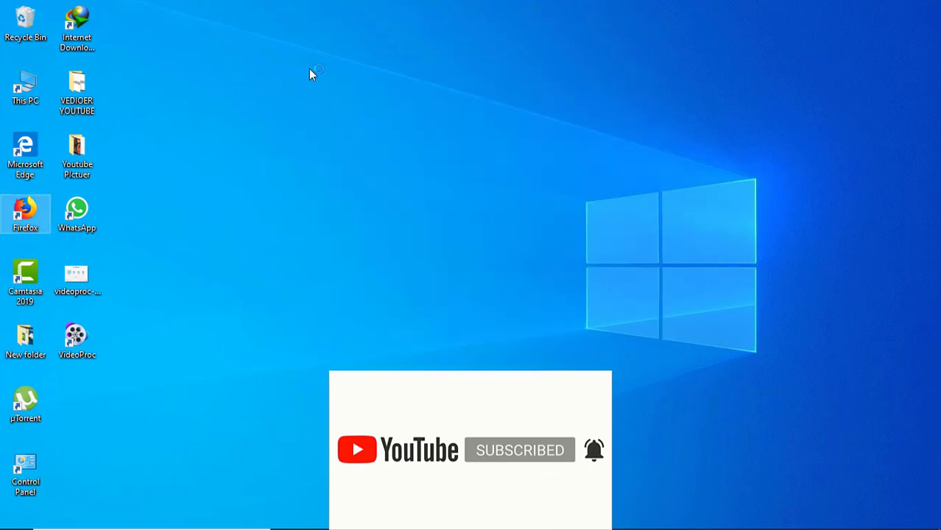
right_click(308, 68)
left_click(372, 110)
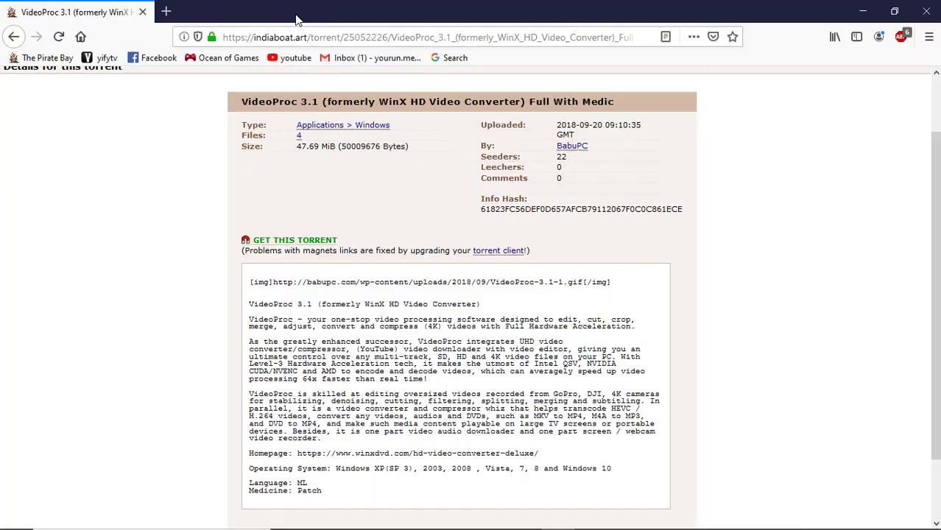
left_click(862, 12)
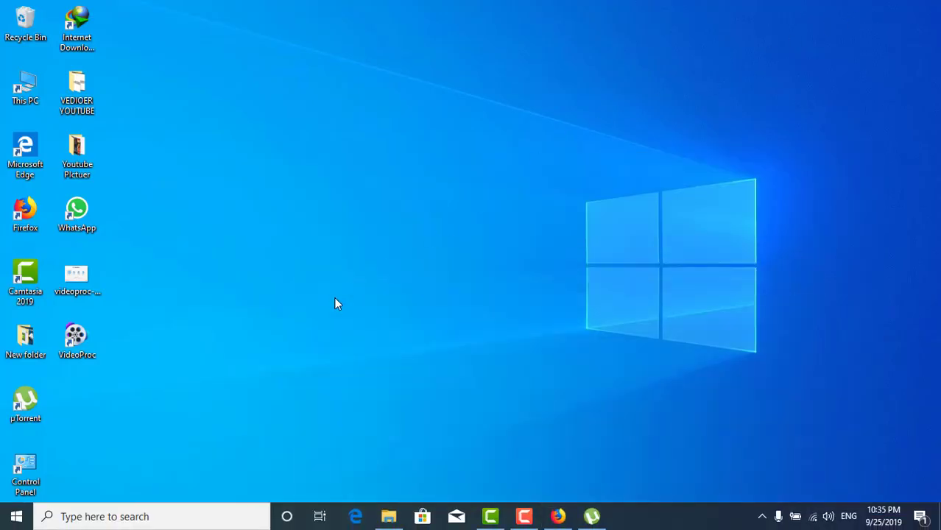
Step: Run videoproc.3.0-MPT from the VideoProc.3.0.Patch.And.Custom-MPT folder, then close the patcher
left_click(385, 518)
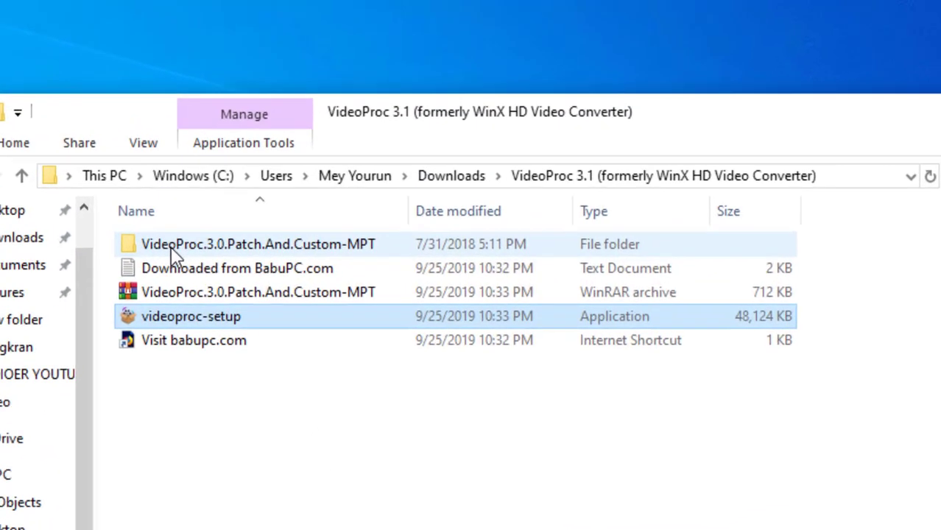
double_click(290, 149)
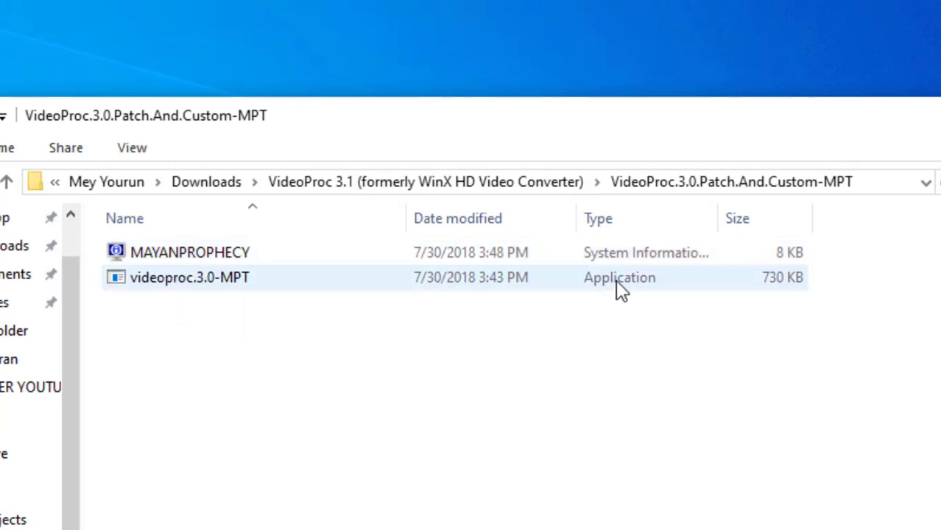
left_click(224, 288)
double_click(224, 289)
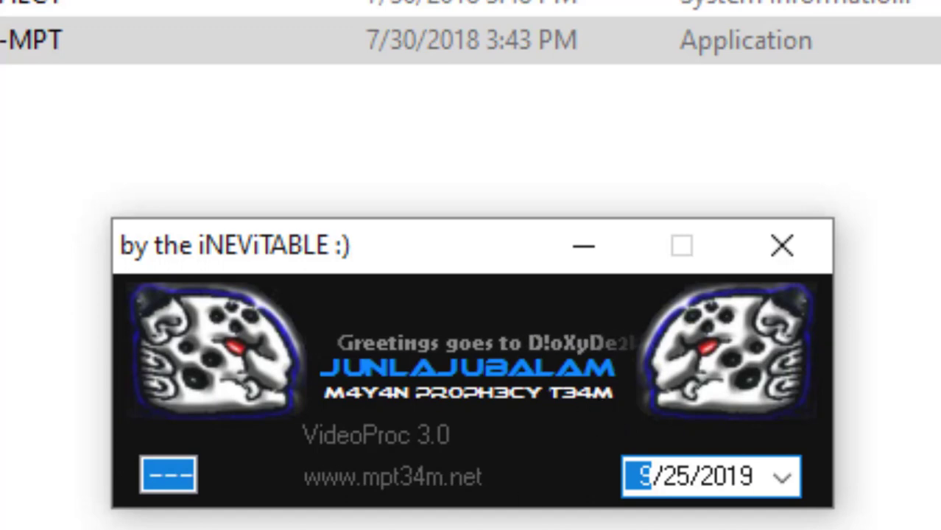
left_click(791, 252)
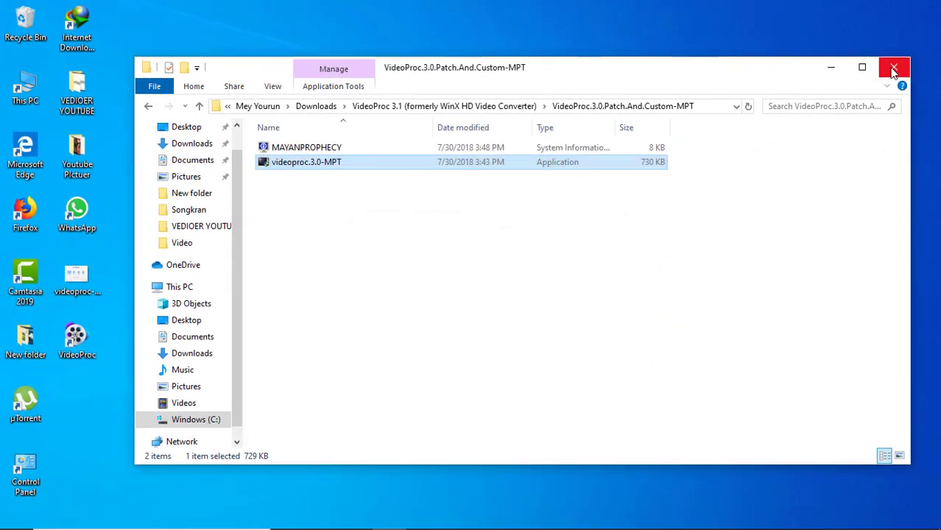
Step: Close the patch folder window and refresh the desktop
left_click(894, 71)
right_click(588, 89)
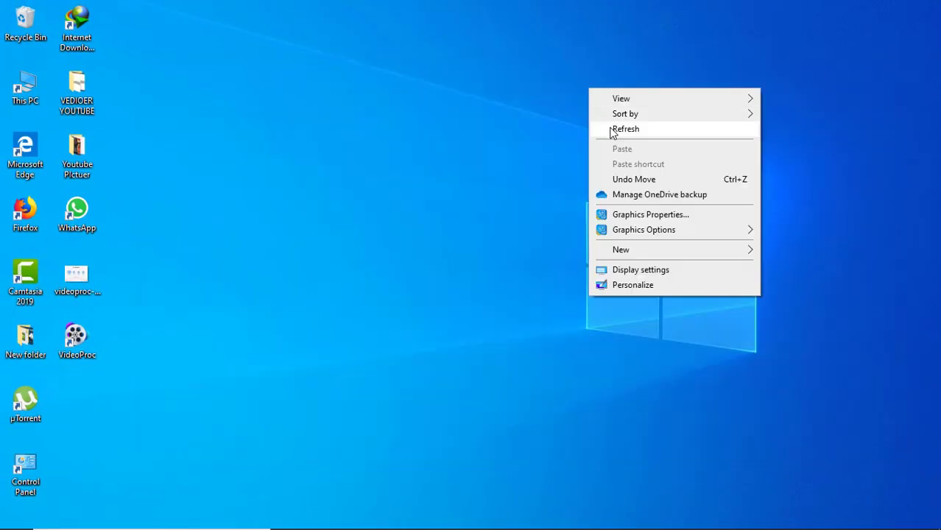
left_click(625, 129)
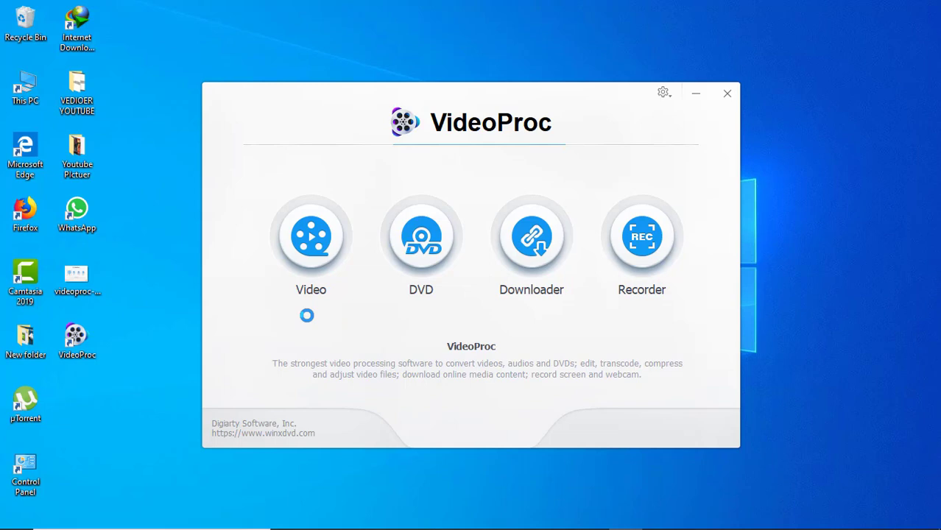
Step: Dismiss the newer-version offer and open VideoProc's About to confirm the Lifetime Full License
left_click(664, 93)
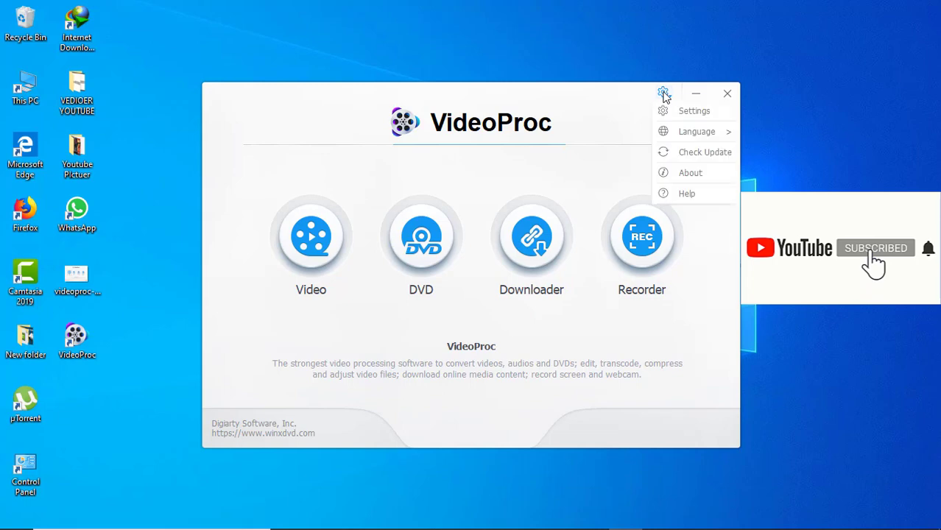
left_click(697, 178)
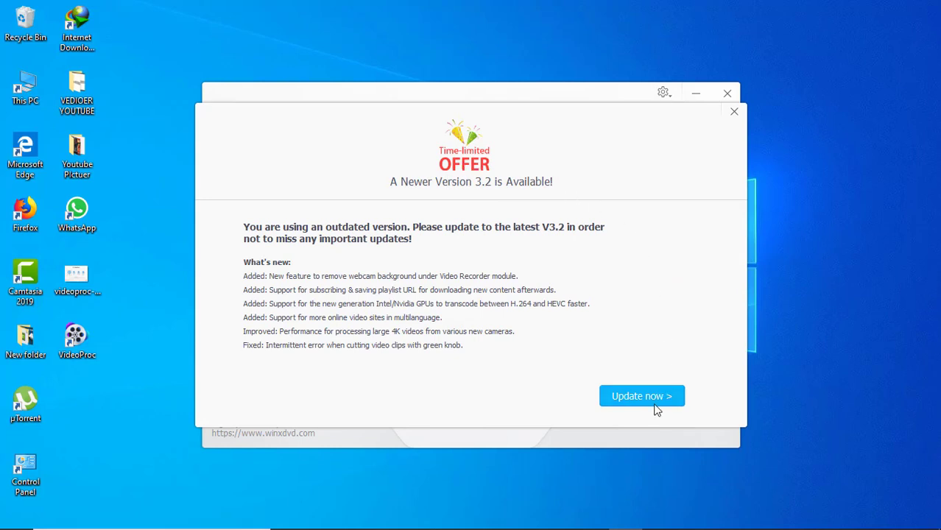
left_click(733, 113)
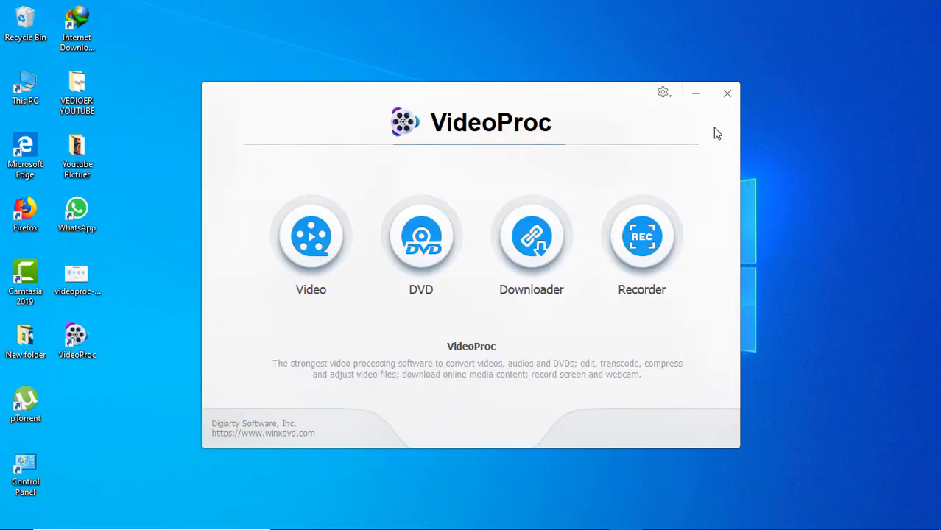
left_click(663, 94)
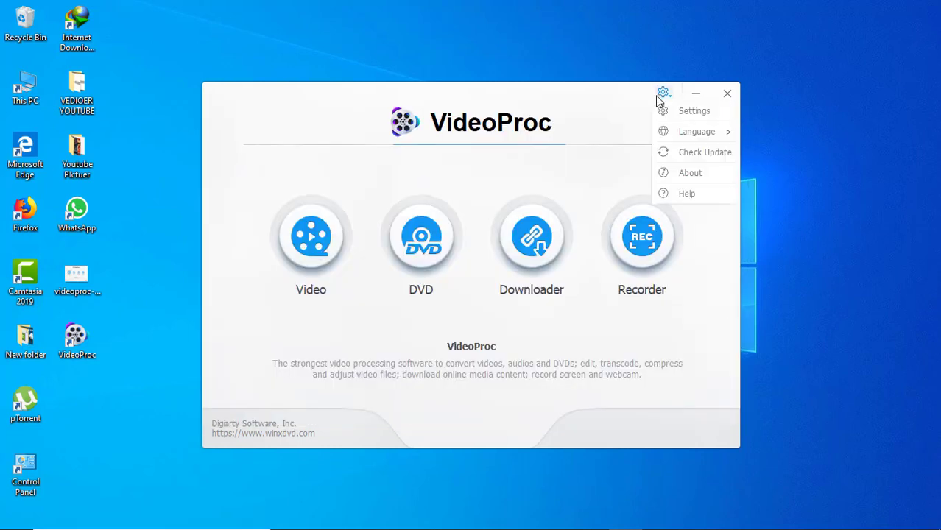
left_click(698, 176)
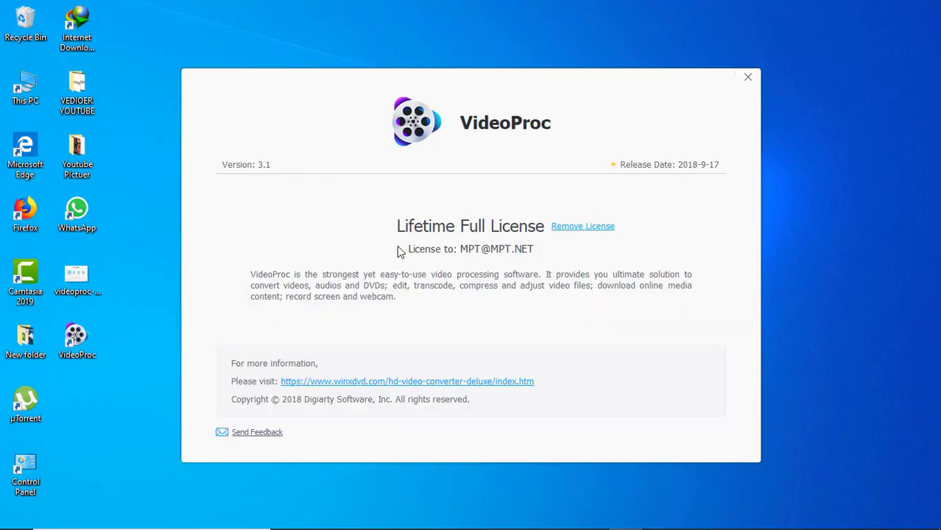